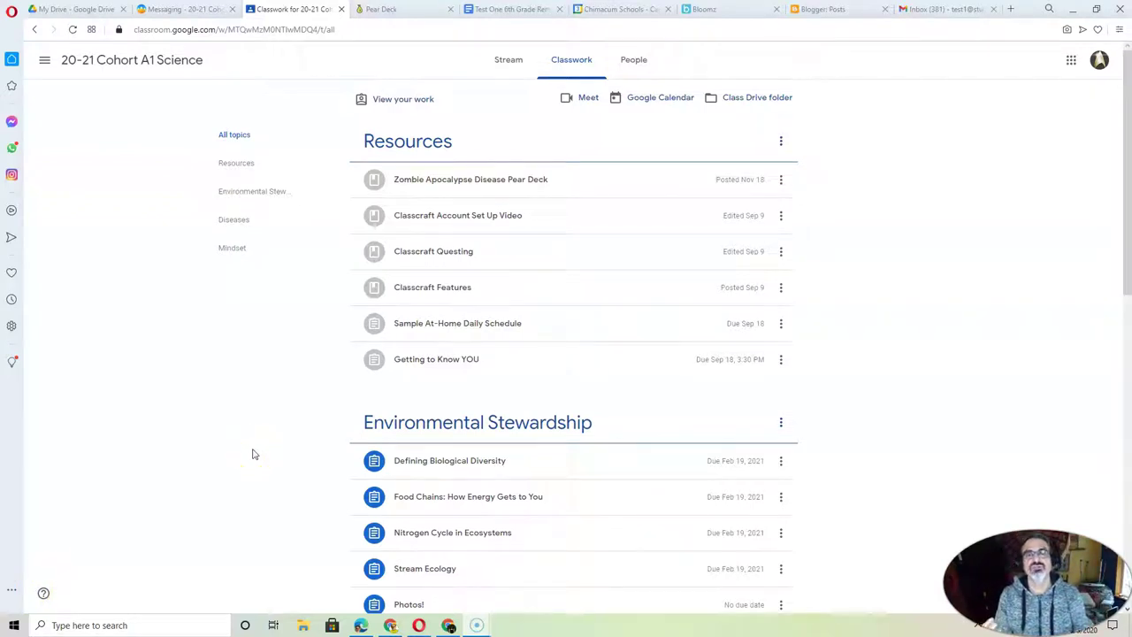
Open the Share What You Learned assignment and view its attached Demonstrating Learning Choice Board document down to the Pear Deck option
scroll(253, 453, "down", 2)
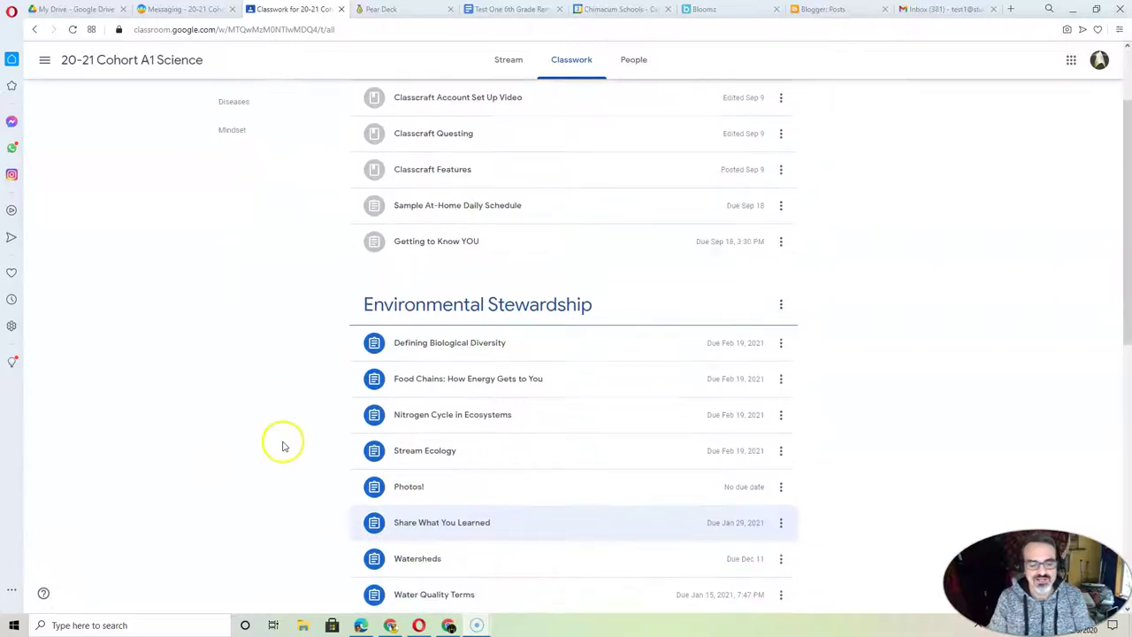
left_click(484, 469)
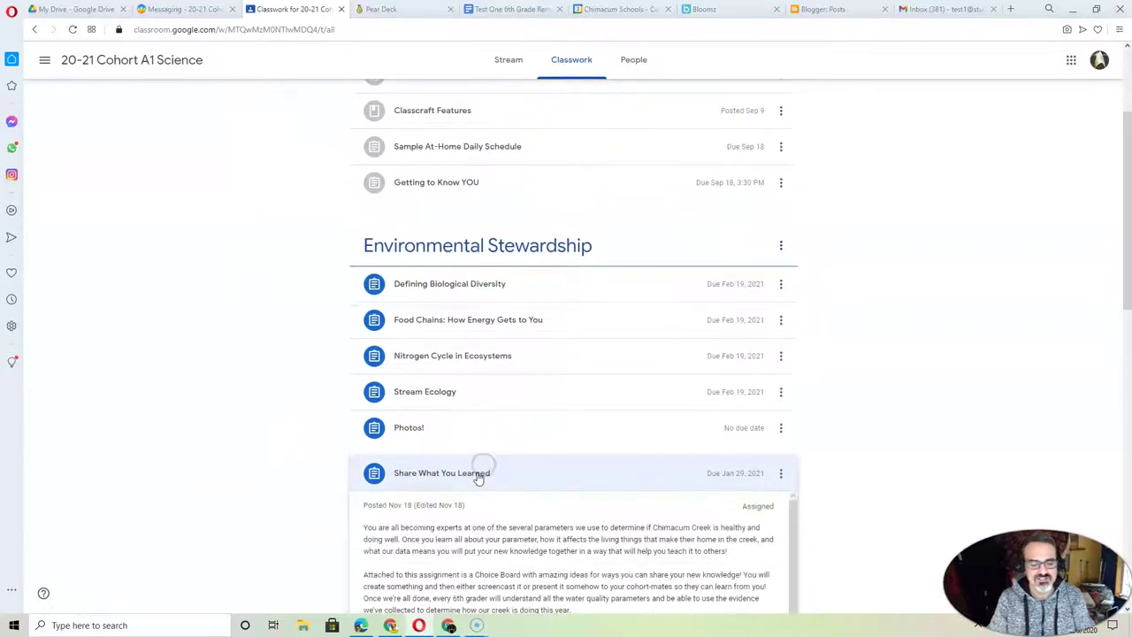
left_click(376, 464)
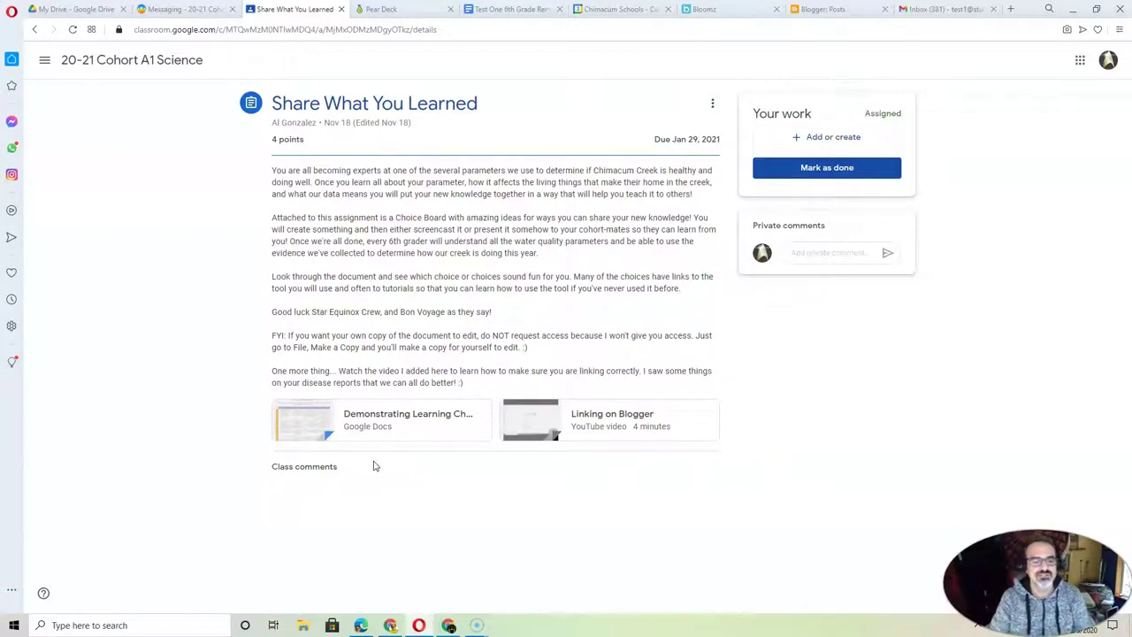
left_click(379, 420)
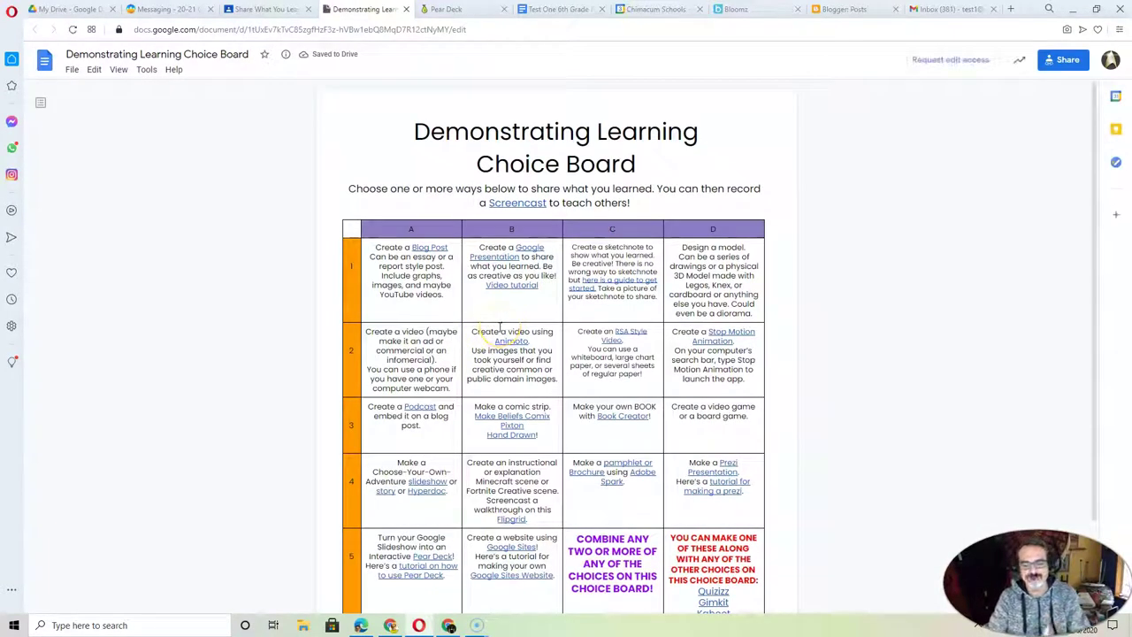
scroll(464, 451, "down", 1)
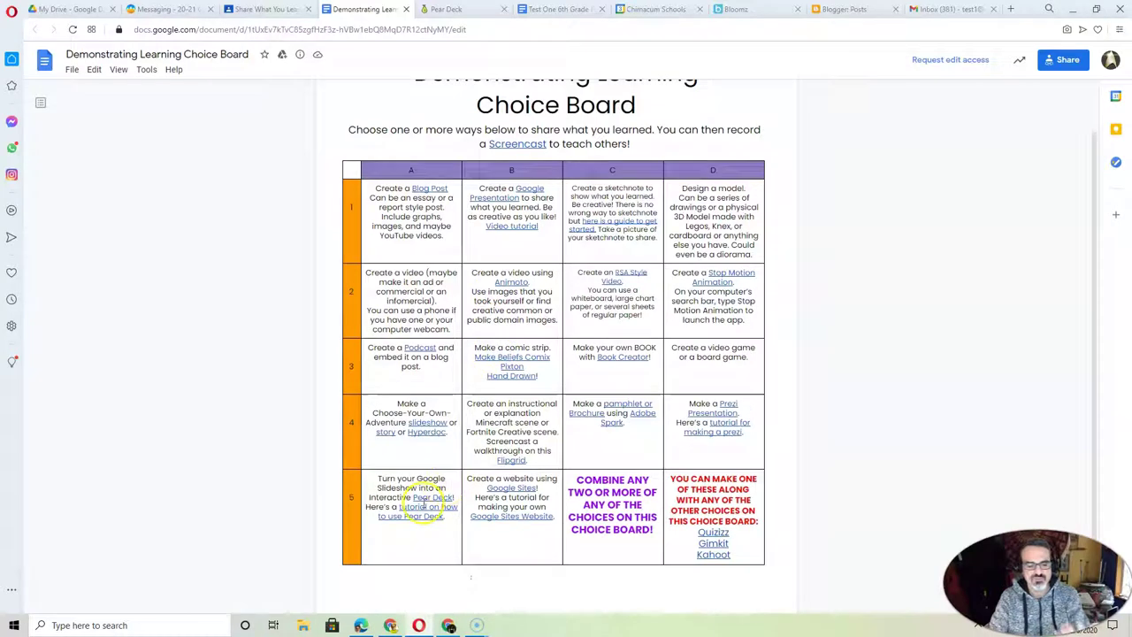
left_click(455, 10)
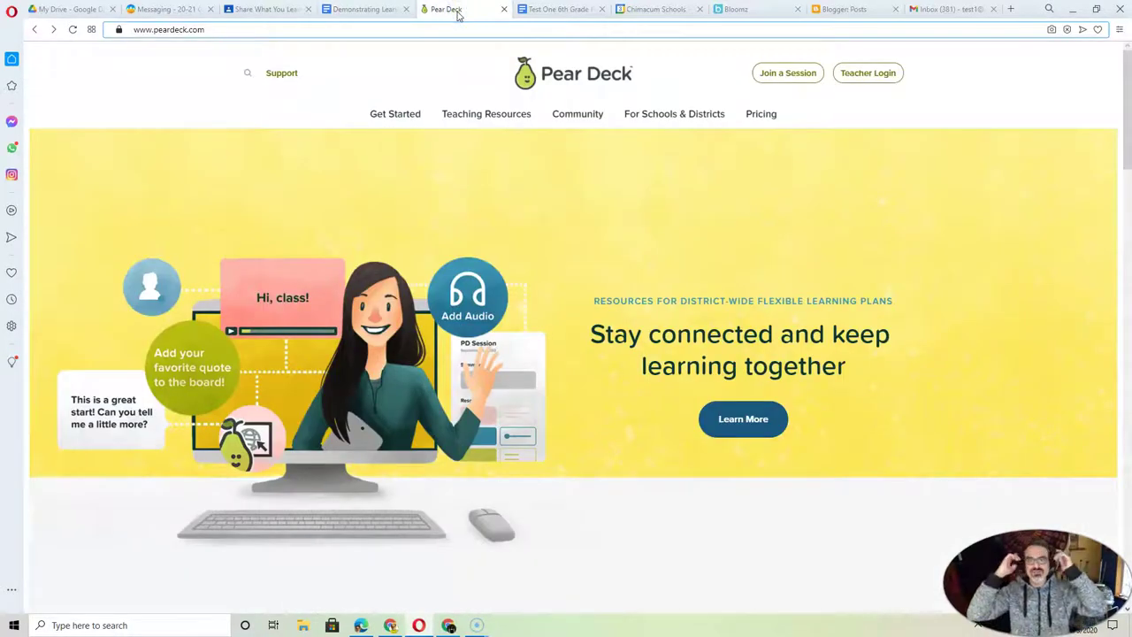
double_click(167, 31)
left_click(211, 29)
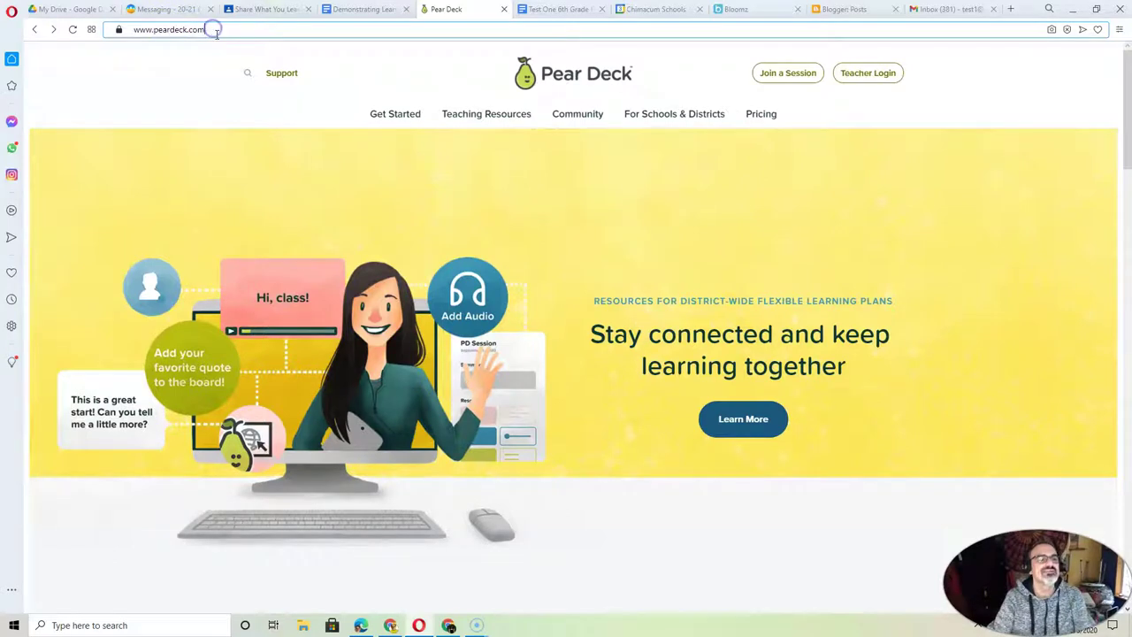
left_click(874, 78)
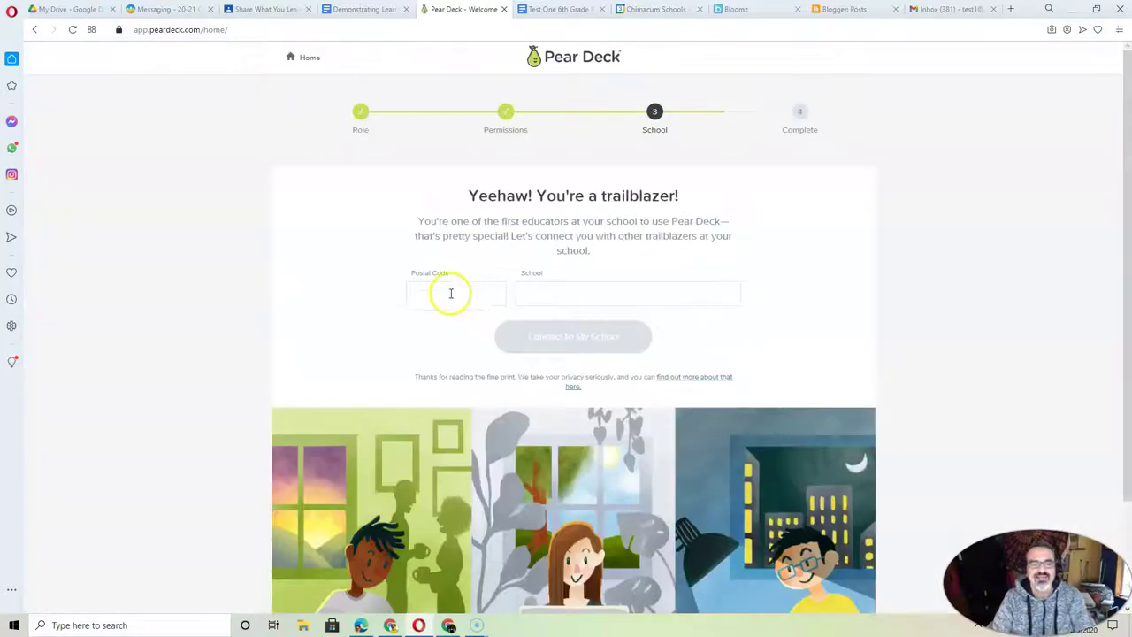
Enter the school's postal code, choose Chimacum Elementary School, and connect the Pear Deck account to it
left_click(452, 293)
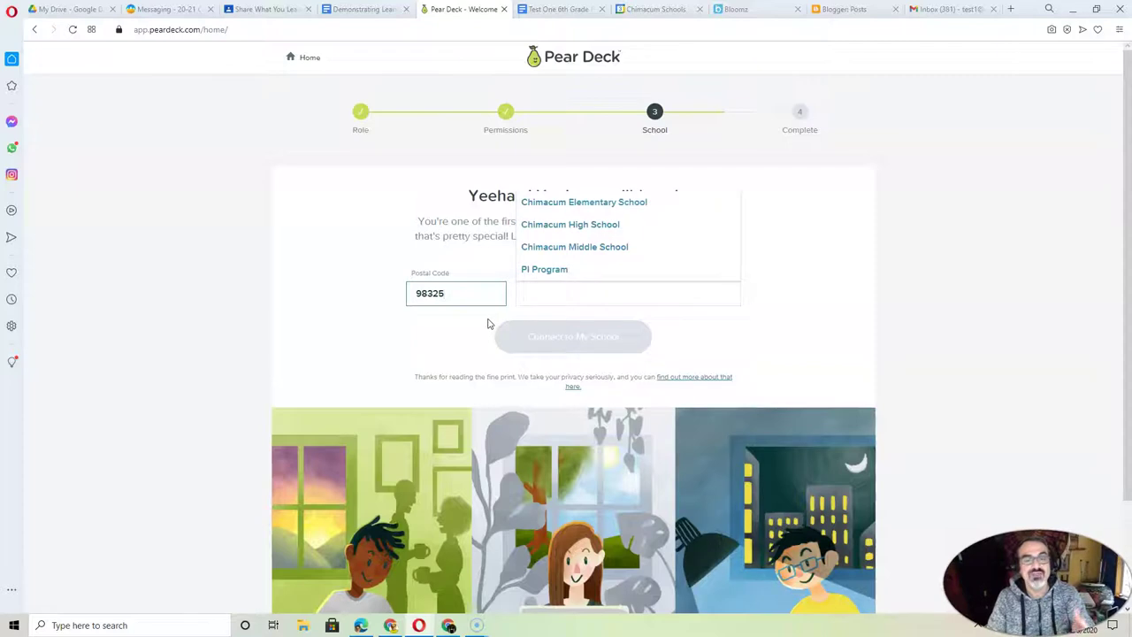
left_click(552, 202)
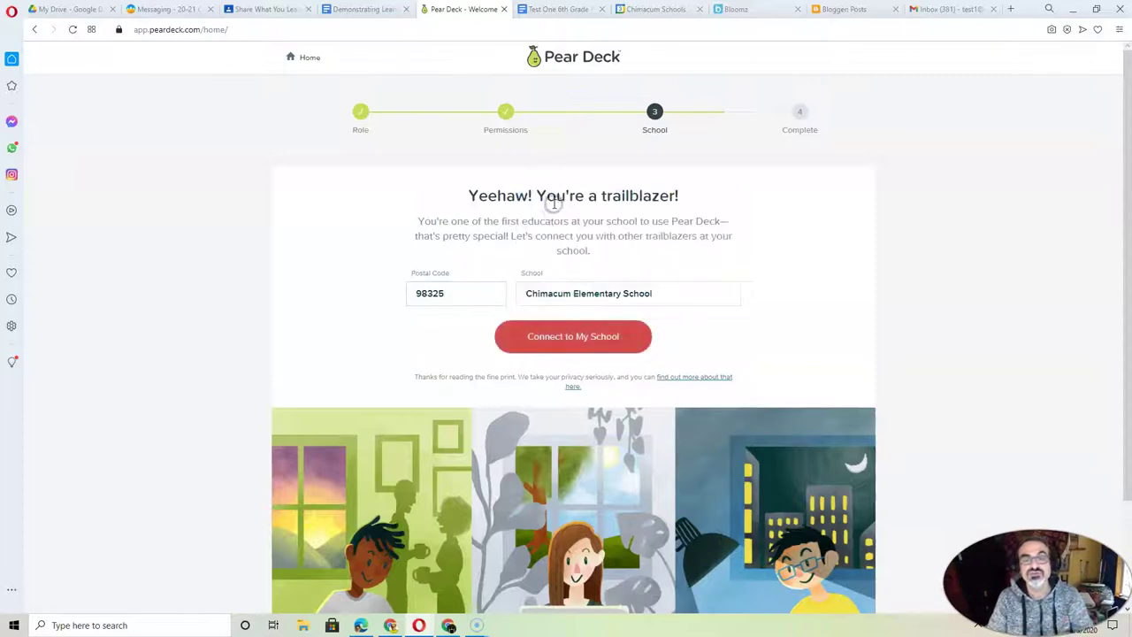
left_click(594, 338)
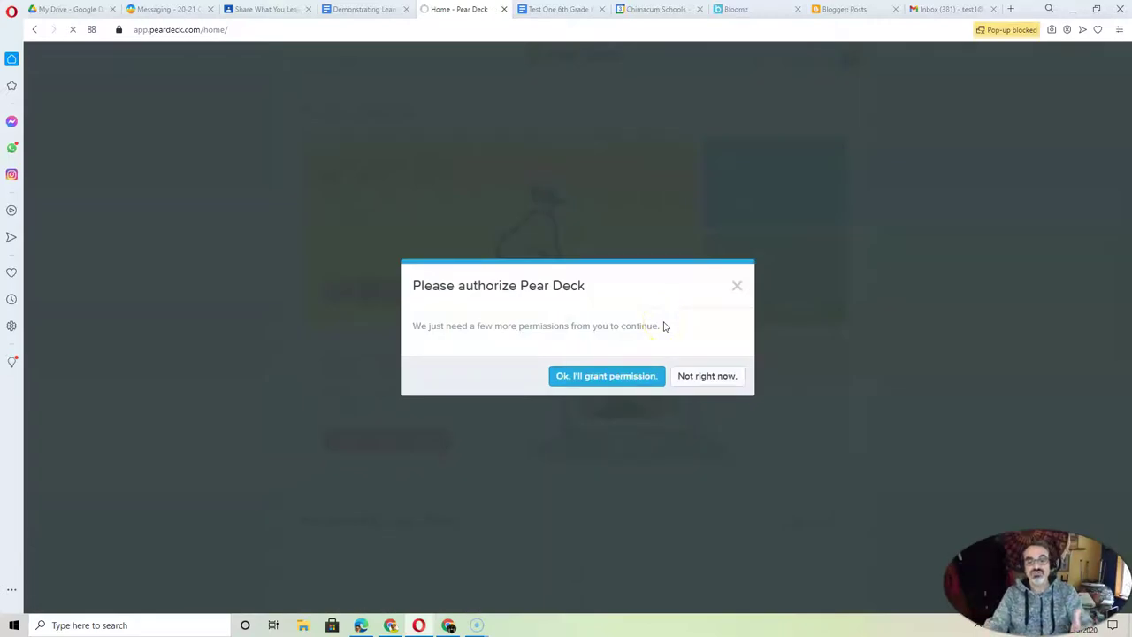
Grant Pear Deck the requested Google Drive permissions using the student test account
left_click(608, 378)
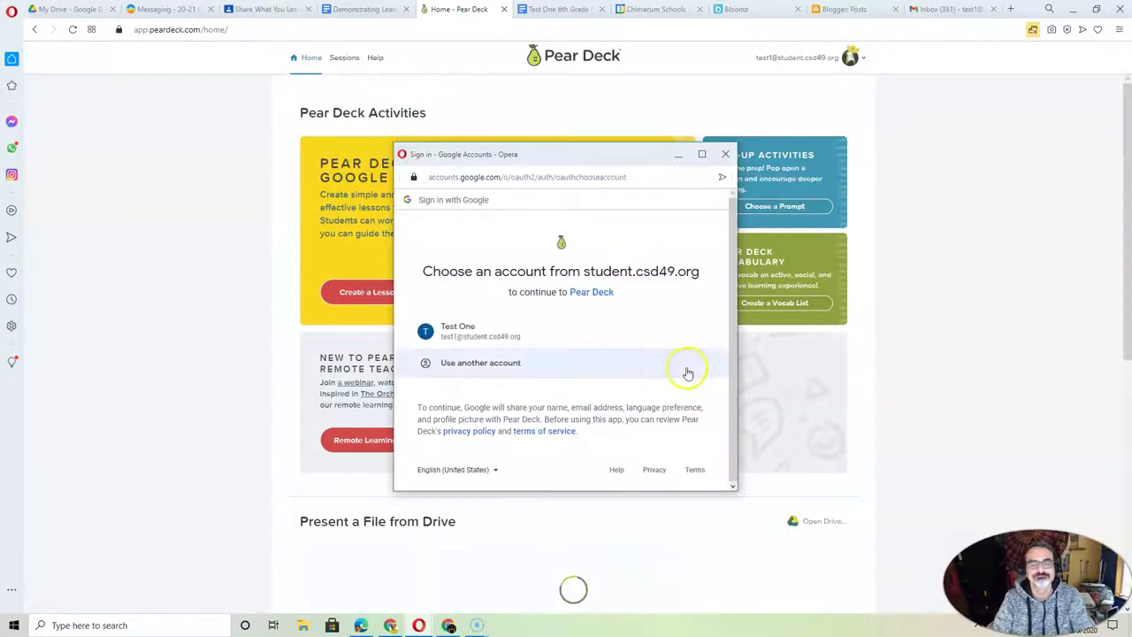
left_click(458, 339)
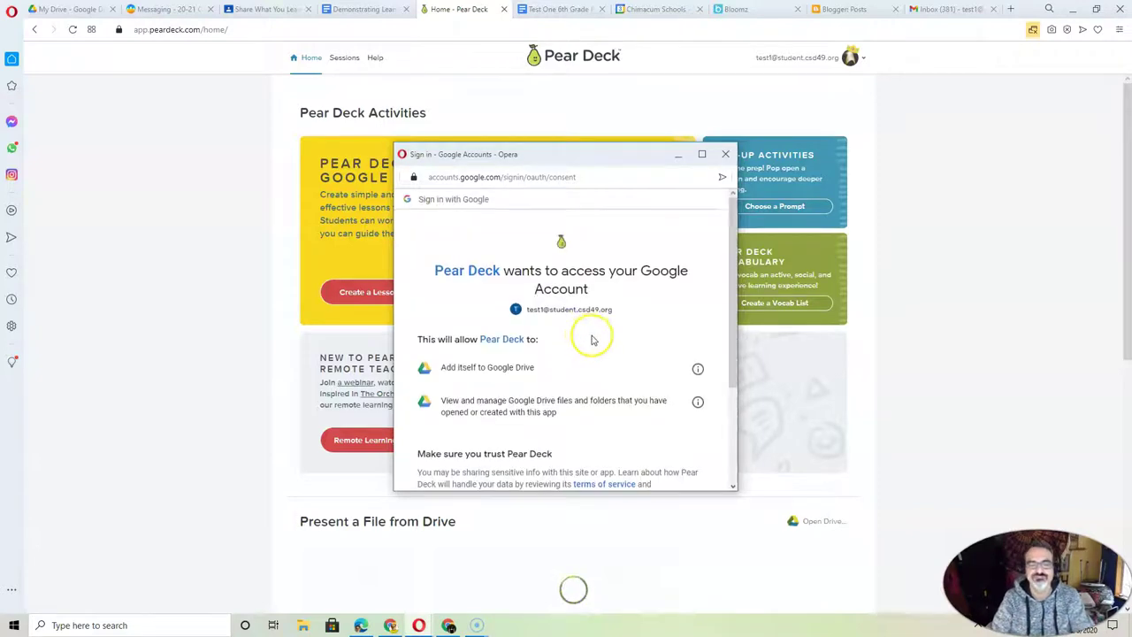
scroll(589, 339, "down", 3)
scroll(592, 338, "up", 3)
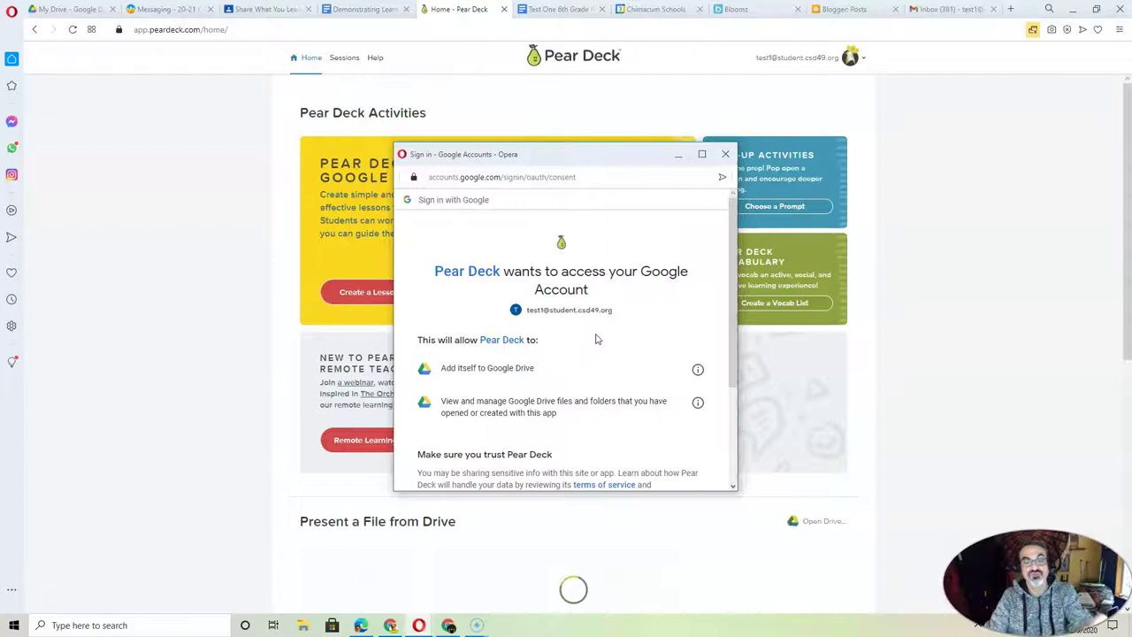
scroll(596, 339, "down", 3)
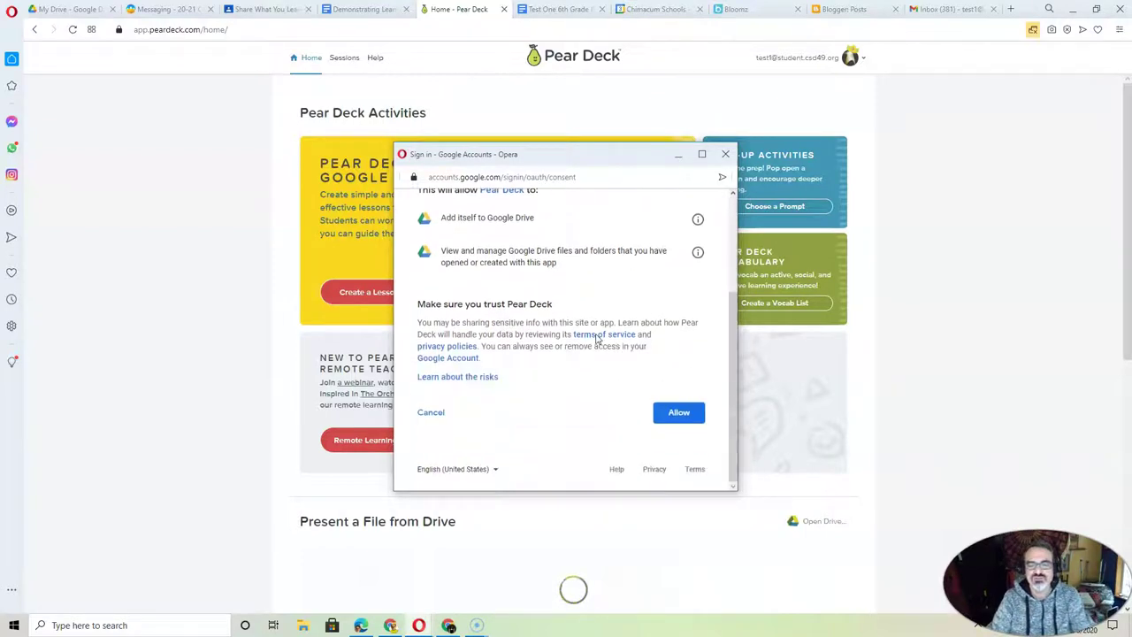
left_click(677, 414)
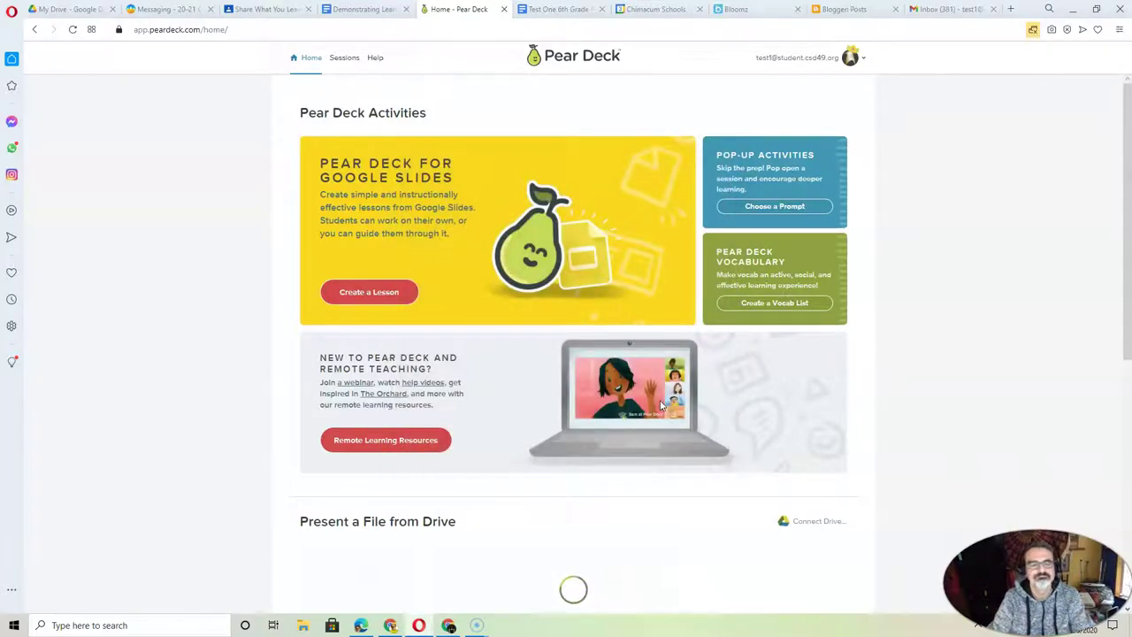
Create a Pear Deck lesson file for Google Slides, allowing Pear Deck to see and download the account's Drive files
left_click(376, 93)
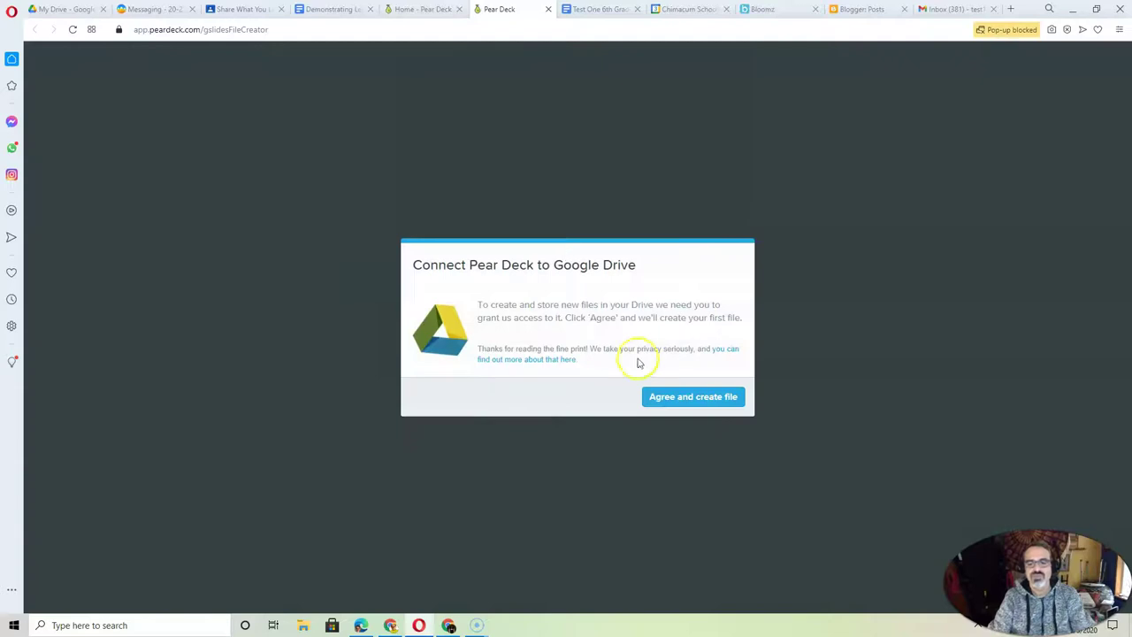
left_click(665, 397)
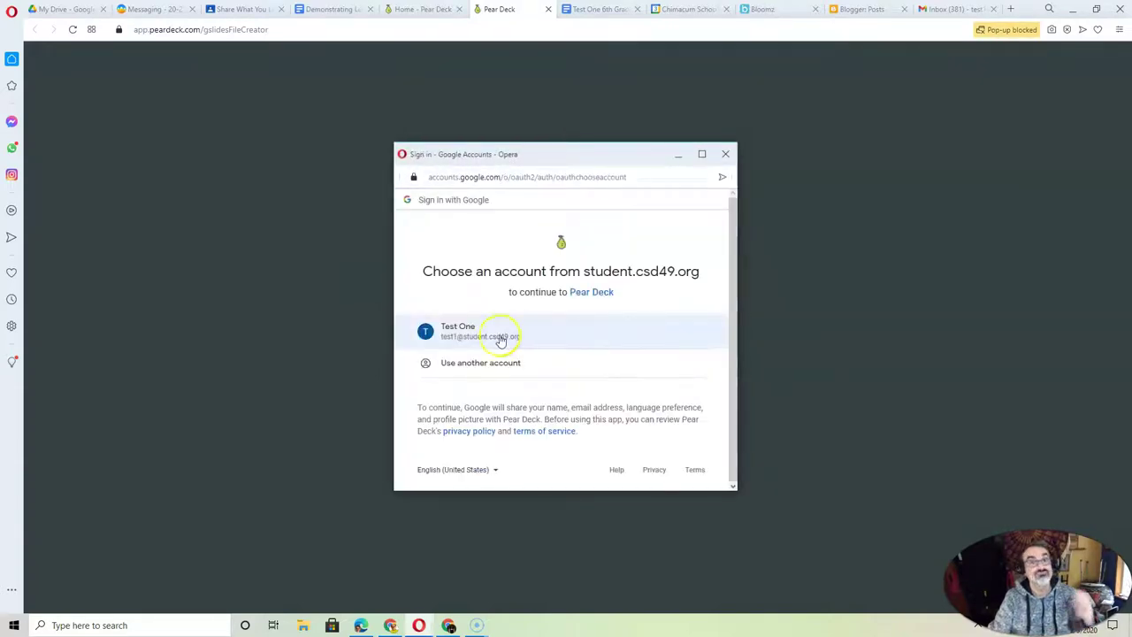
left_click(500, 336)
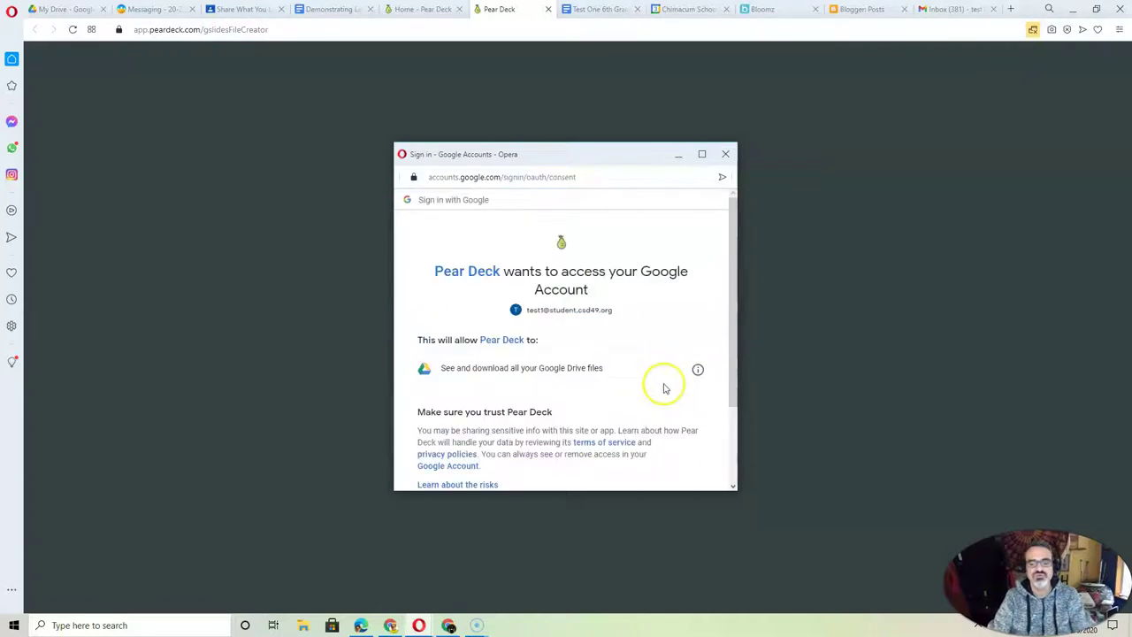
scroll(637, 392, "down", 2)
left_click(675, 414)
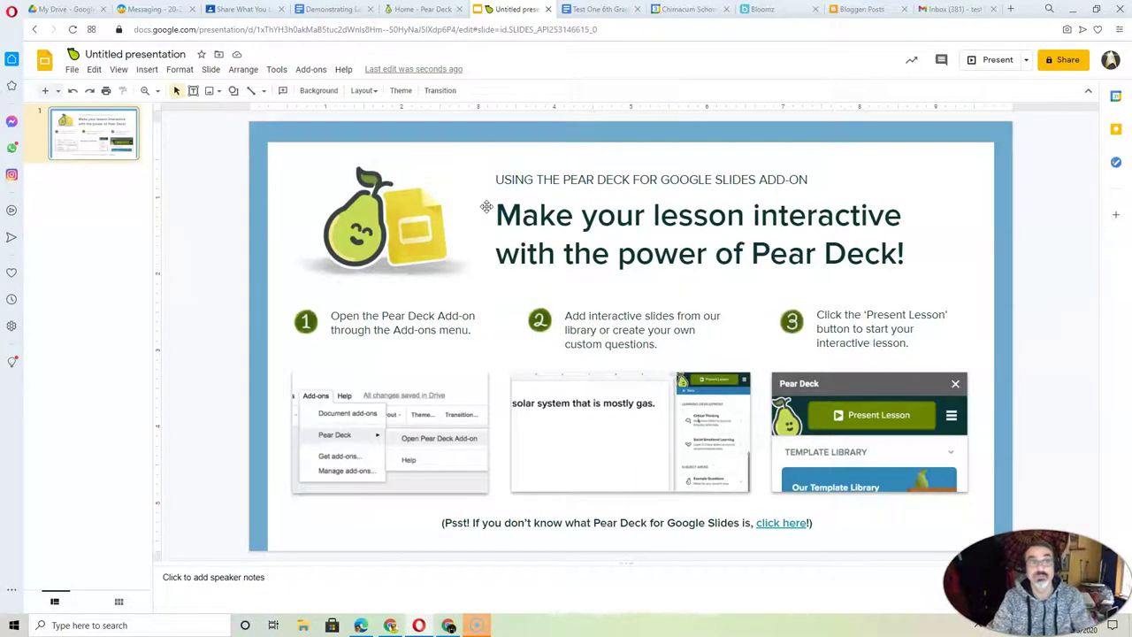
Check the Pear Deck for Google Slides listing in the add-on marketplace, and close the marketplace
left_click(303, 31)
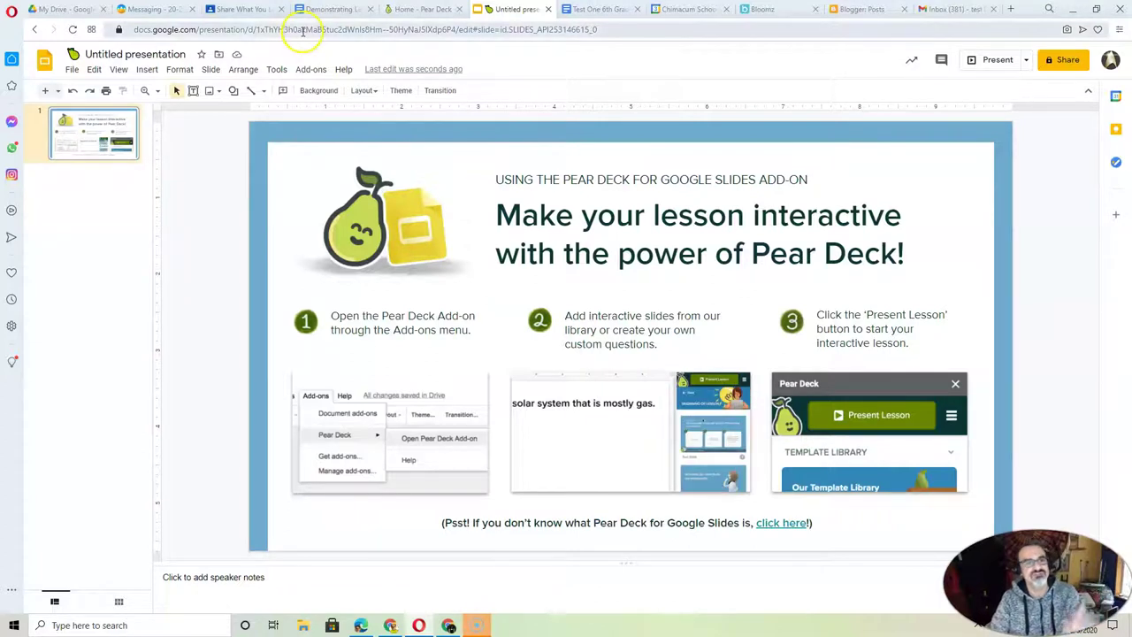
left_click(295, 71)
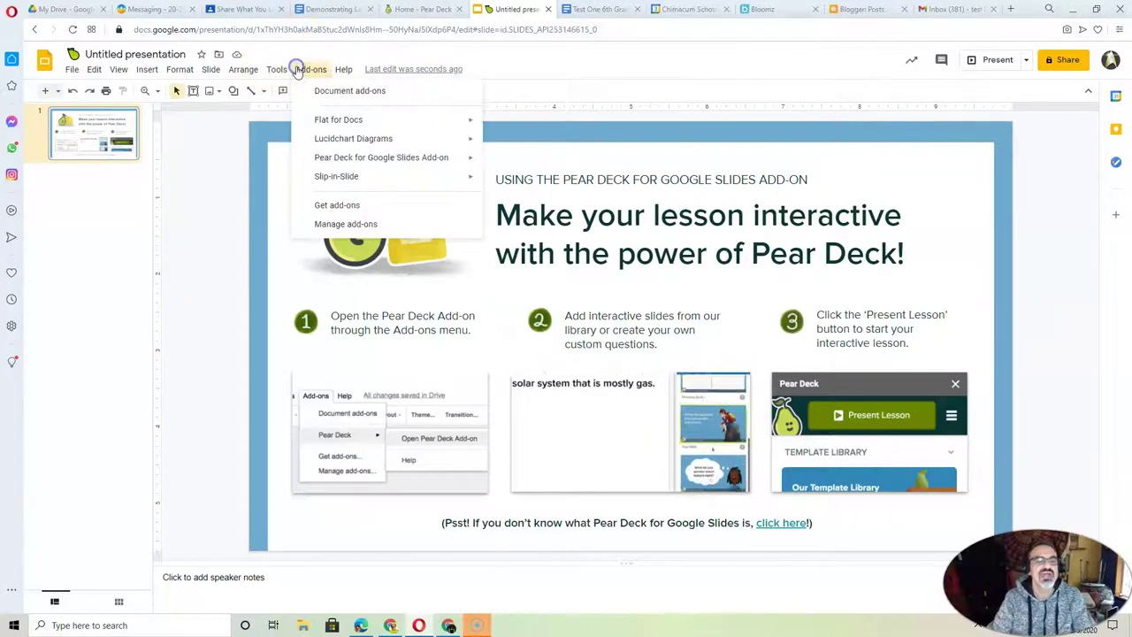
left_click(337, 206)
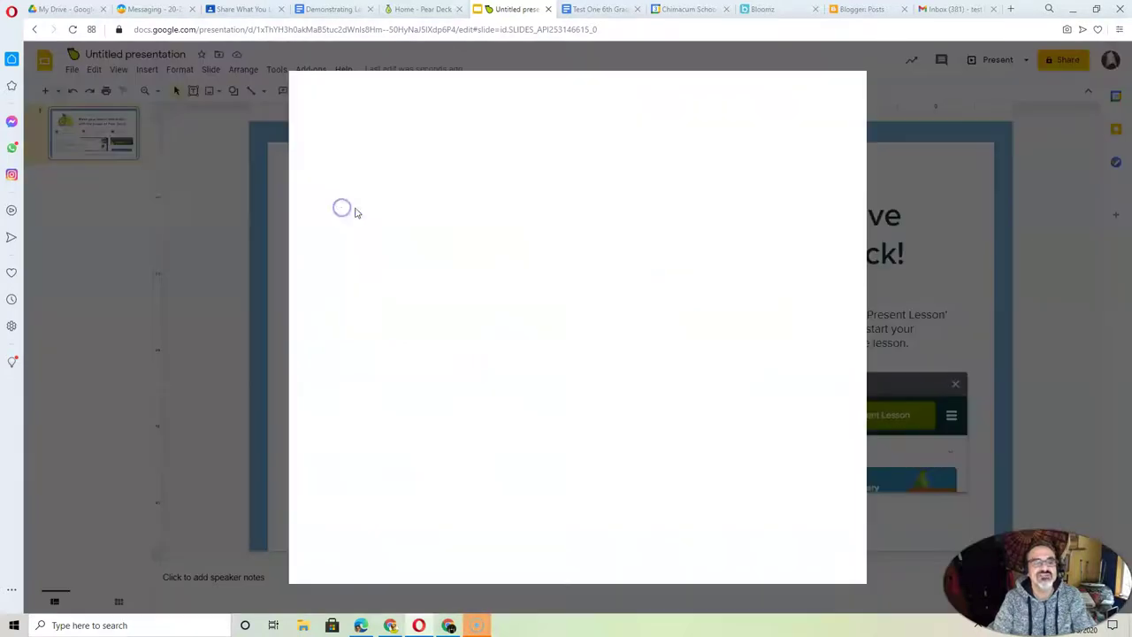
left_click(502, 173)
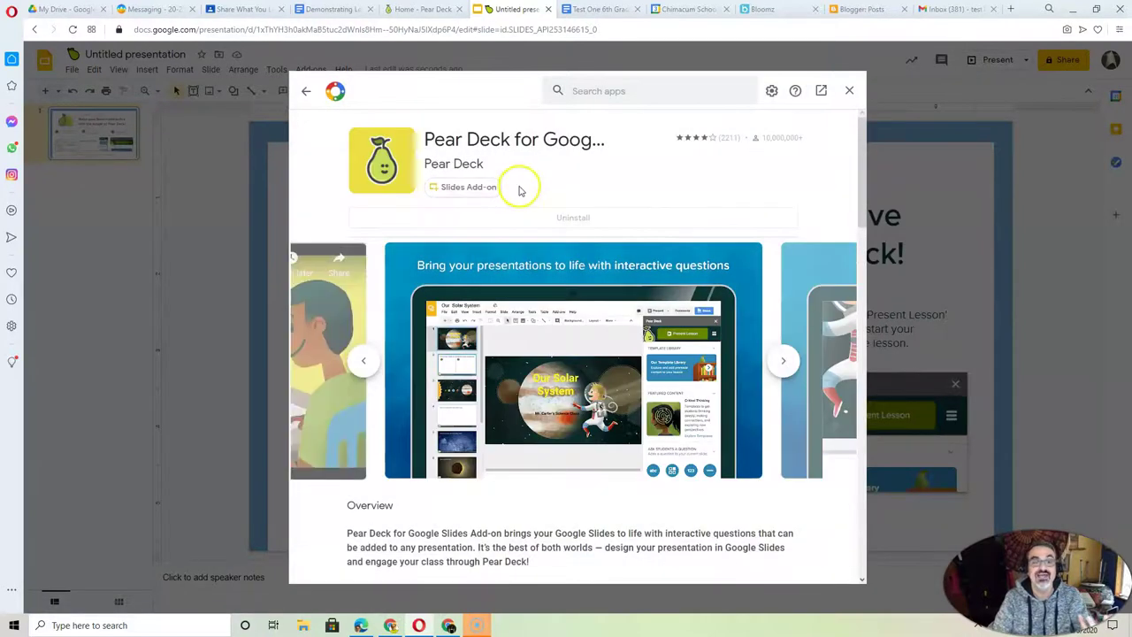
left_click(847, 92)
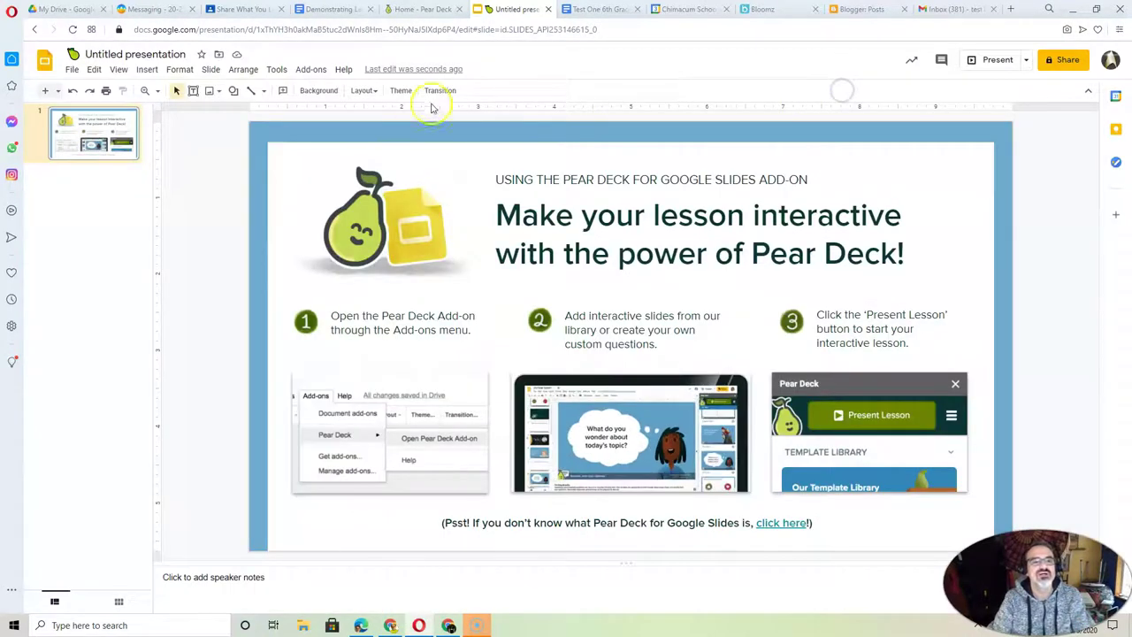
Open the Pear Deck for Google Slides add-on in the presentation and grant it permission to run with the student test account
left_click(312, 70)
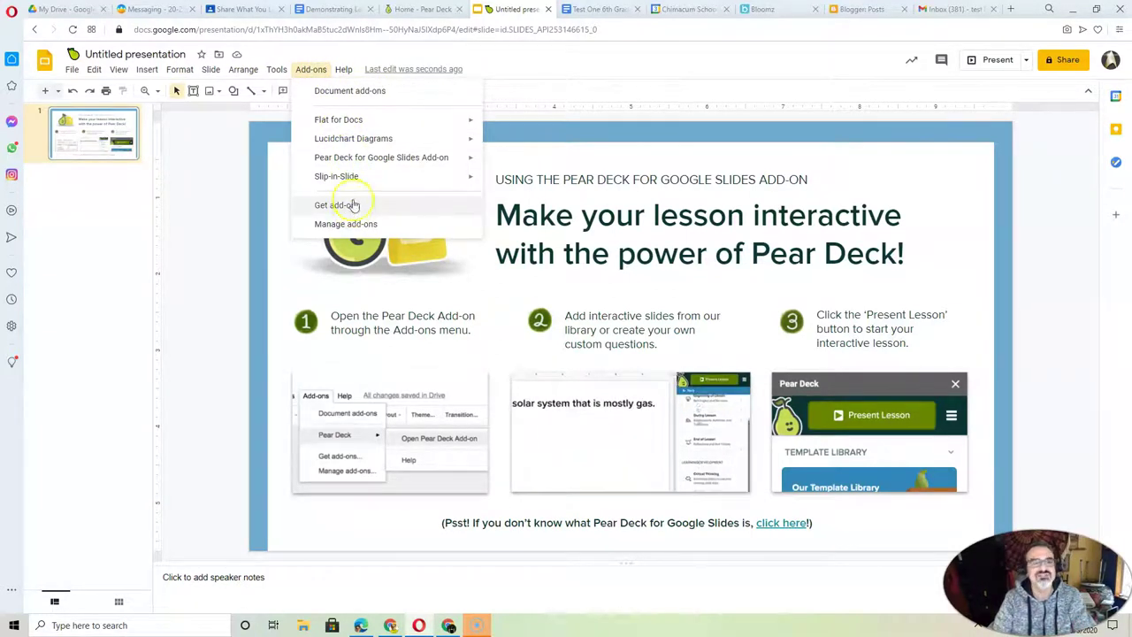
mouse_move(372, 158)
left_click(506, 162)
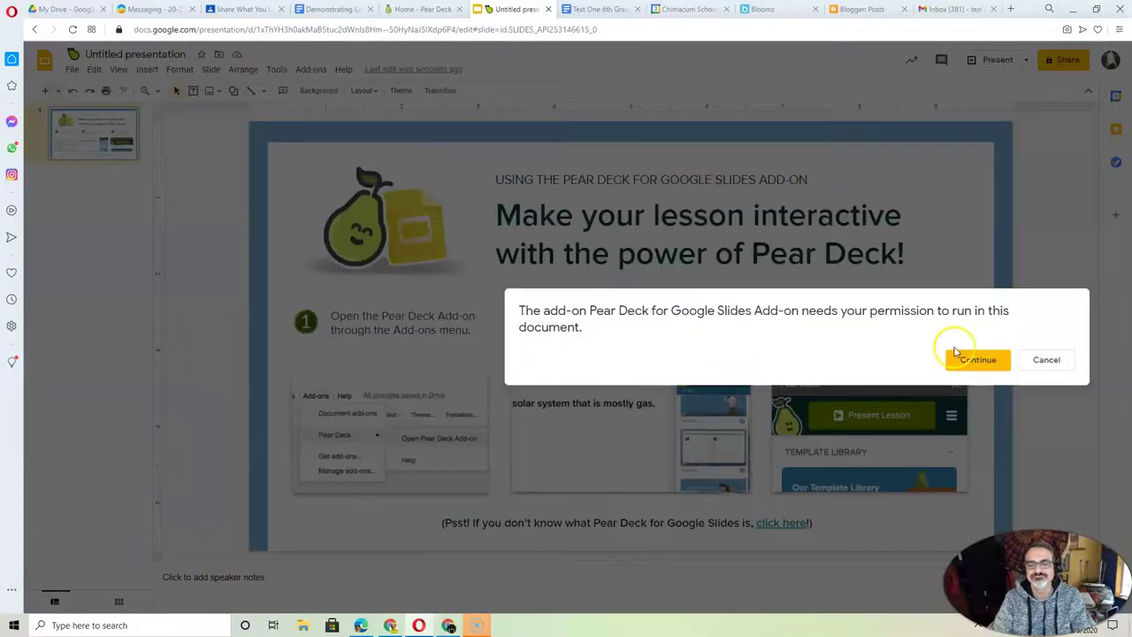
left_click(968, 359)
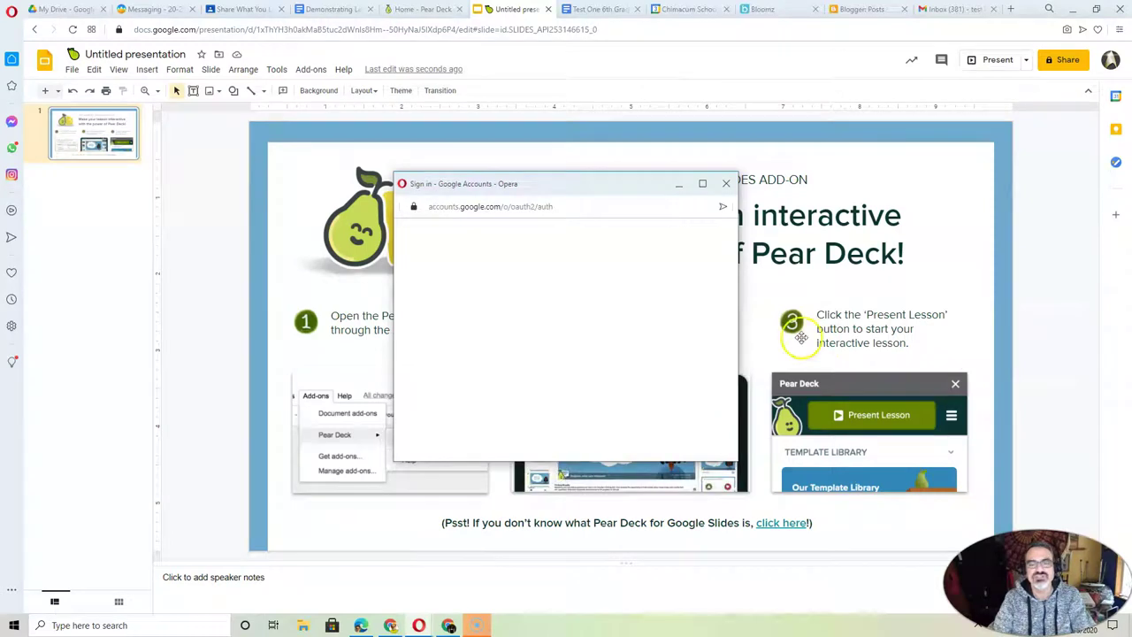
left_click(489, 345)
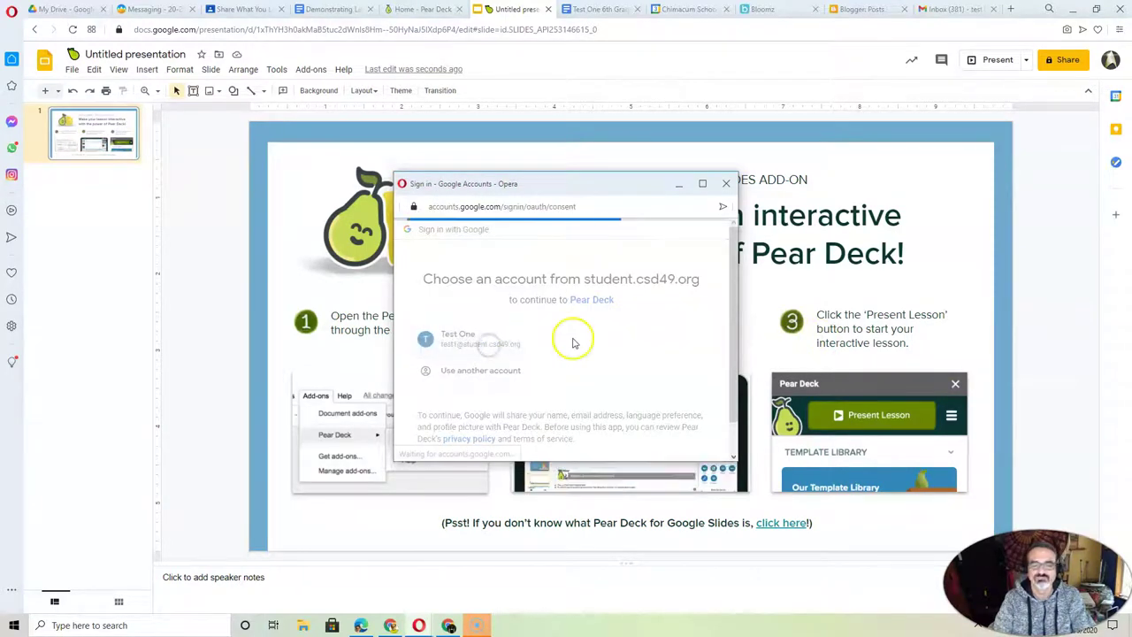
scroll(579, 334, "down", 5)
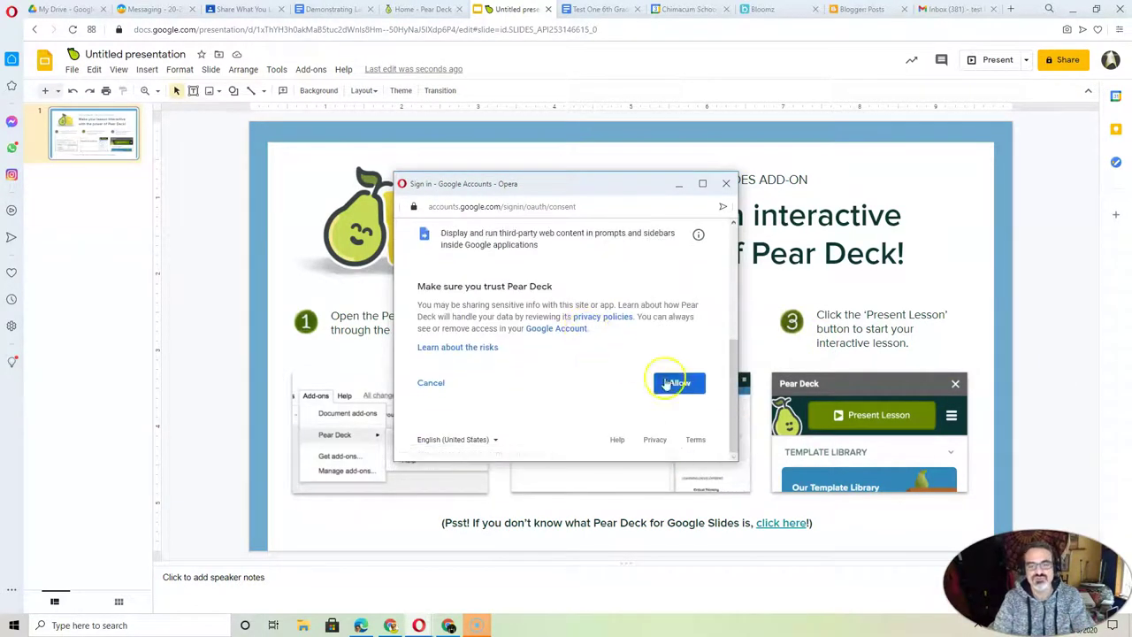
left_click(673, 386)
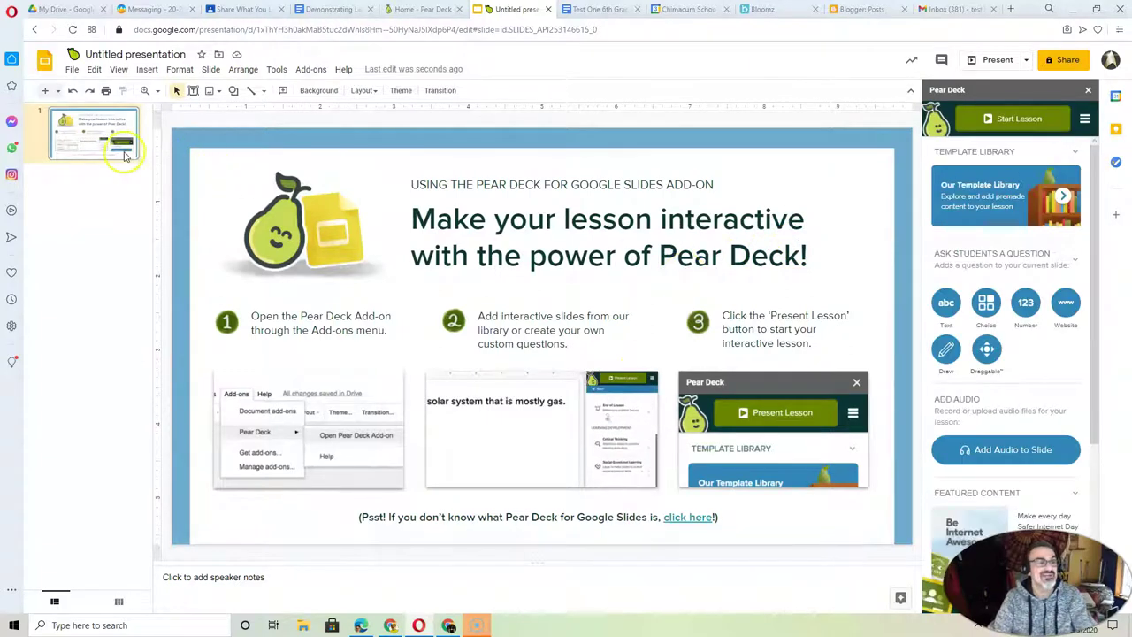
Add a new blank title slide and delete the Pear Deck instruction slide
left_click(58, 92)
left_click(79, 133)
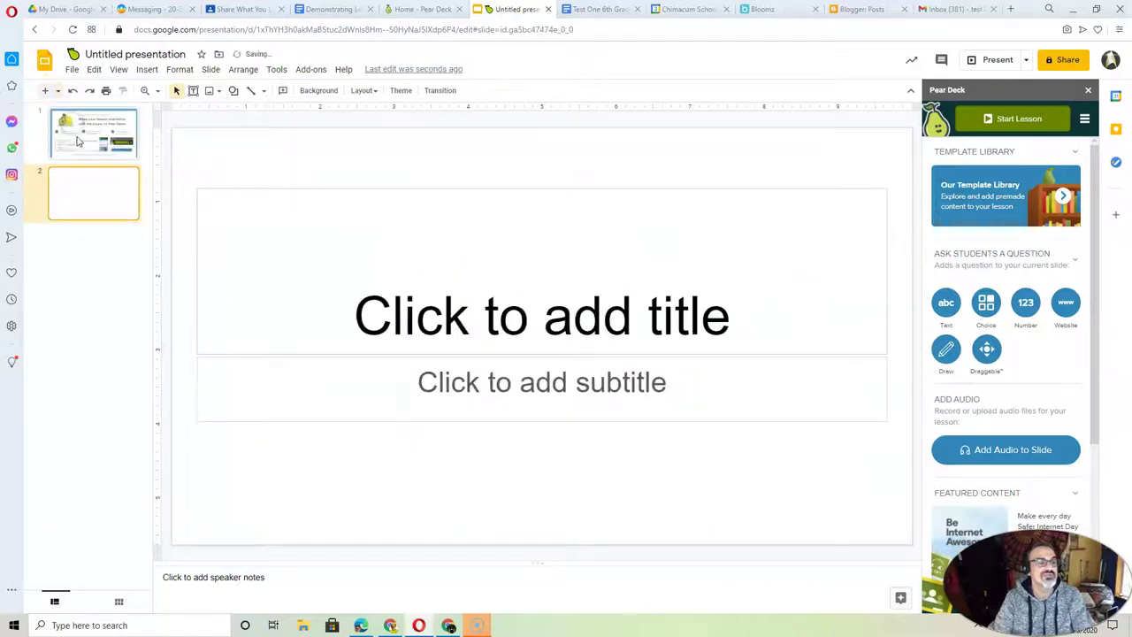
right_click(86, 144)
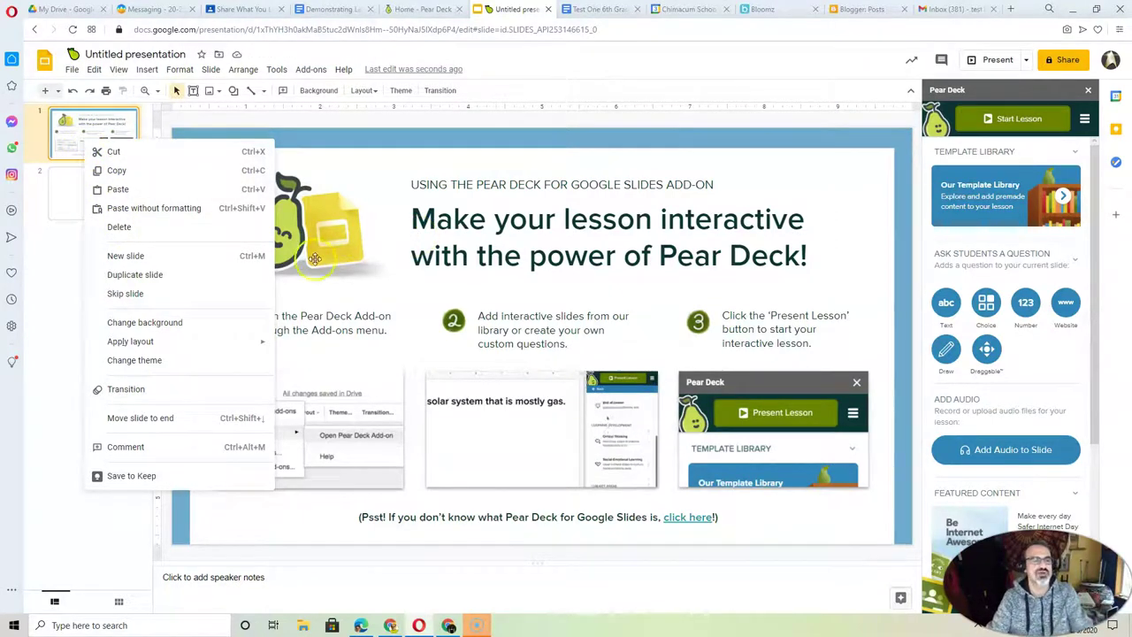
left_click(121, 227)
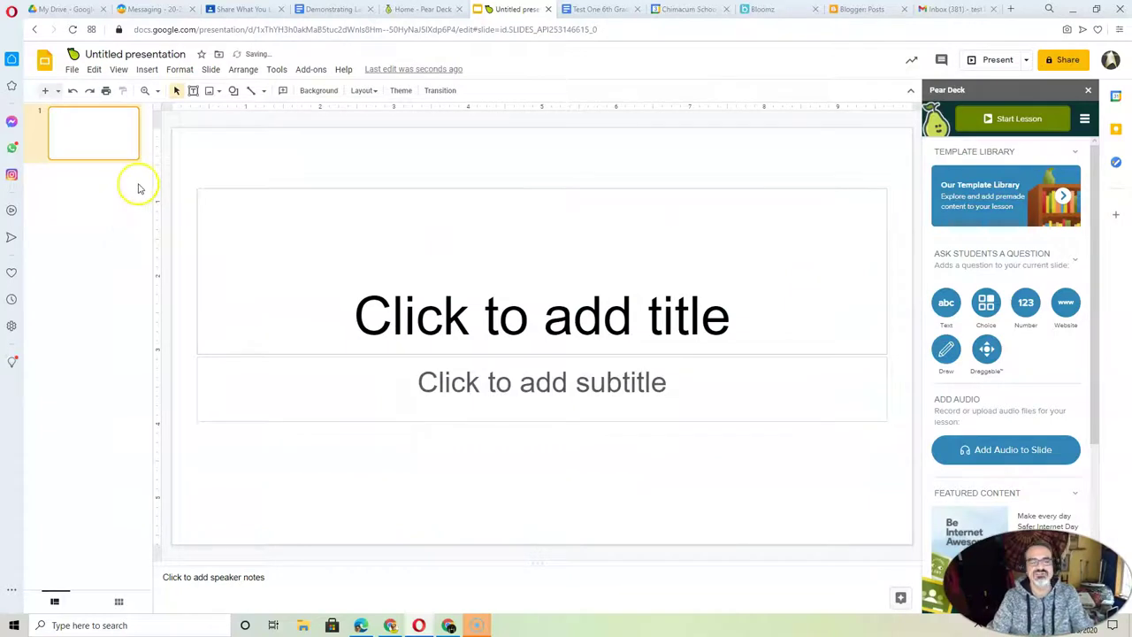
Enter "pH" as the title text of the blank title slide
left_click(567, 331)
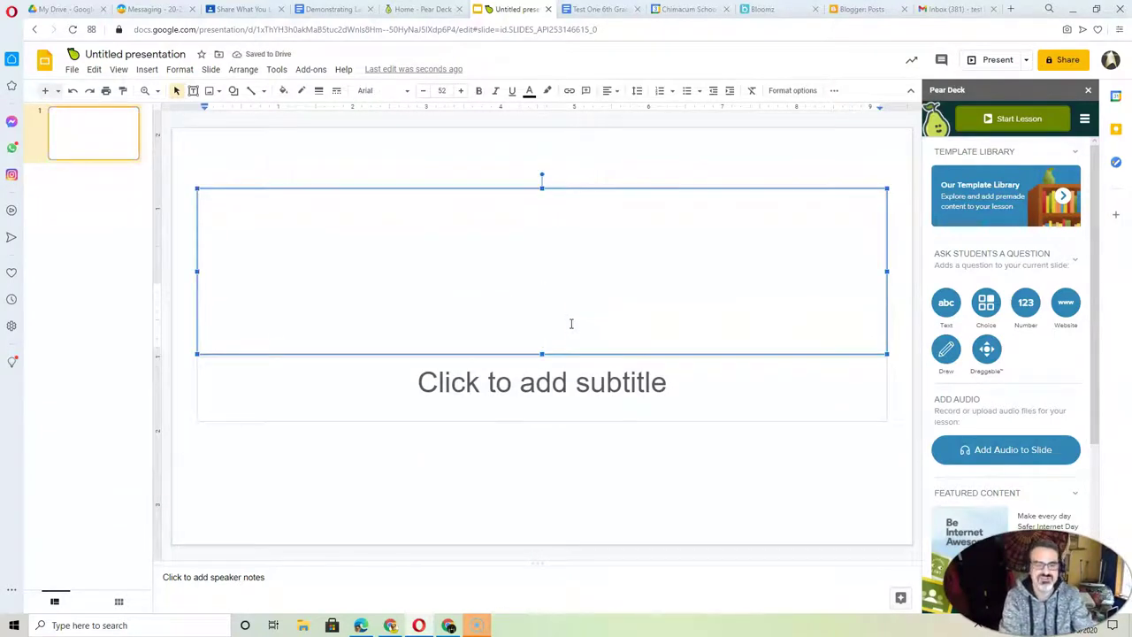
type("P")
key("BackSpace")
type("pH")
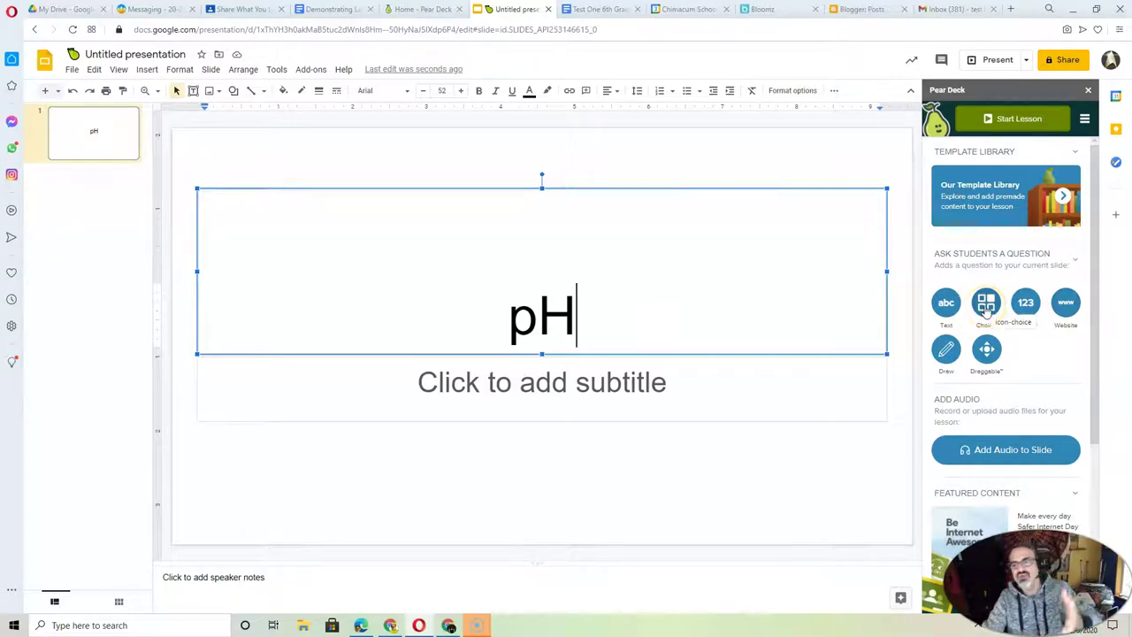
Add a Pear Deck Draggable question with a red dot item to the pH slide, and close the question dialog
left_click(948, 307)
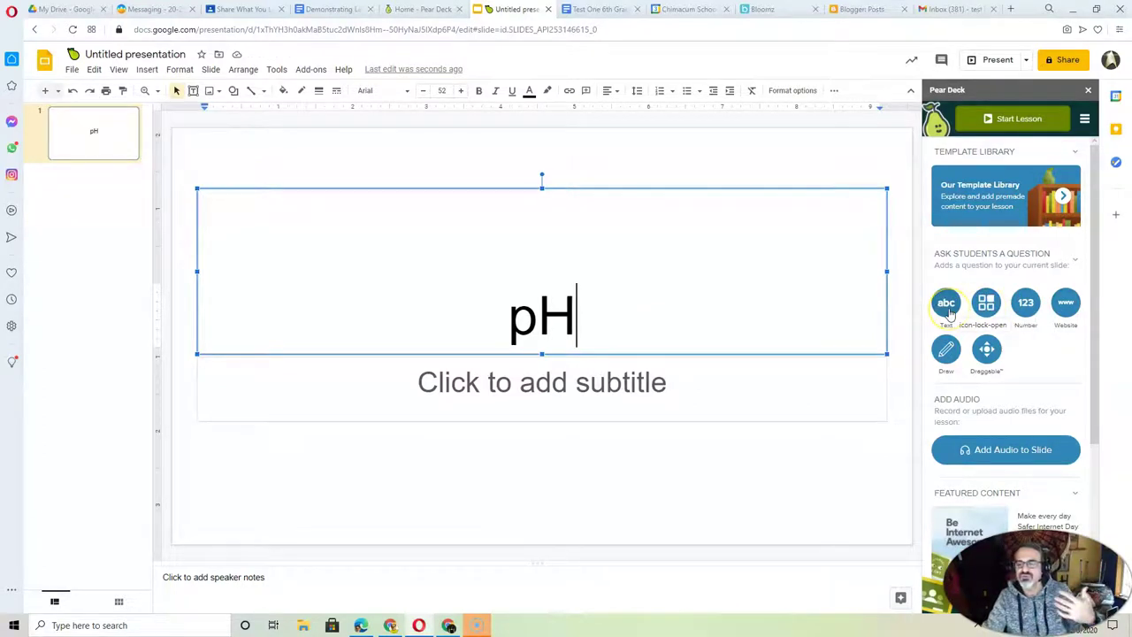
left_click(945, 306)
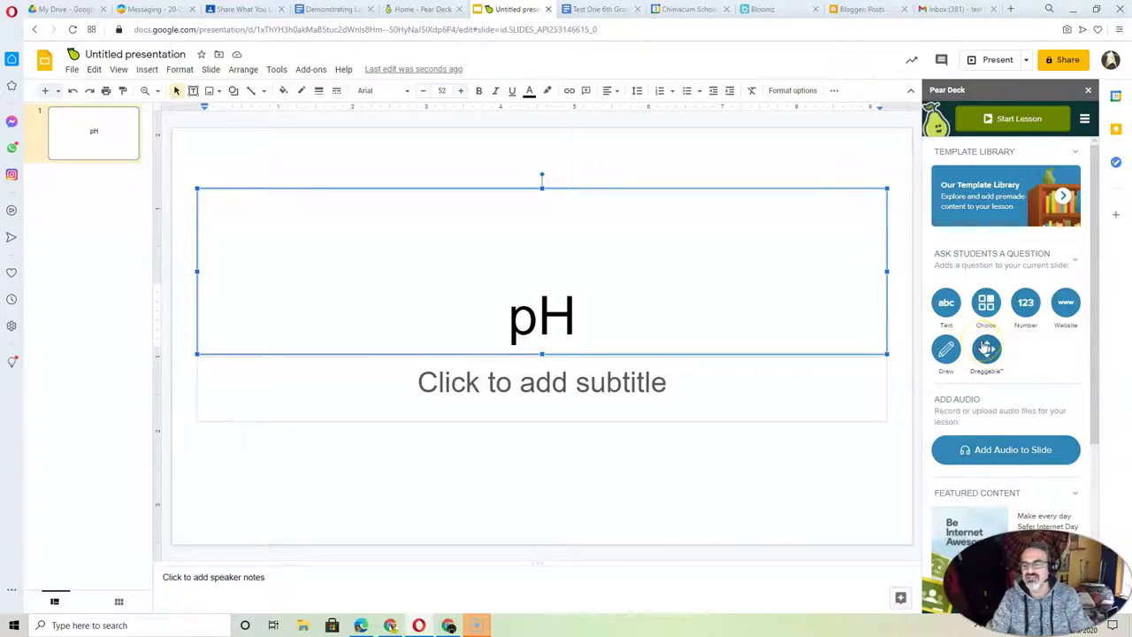
left_click(986, 348)
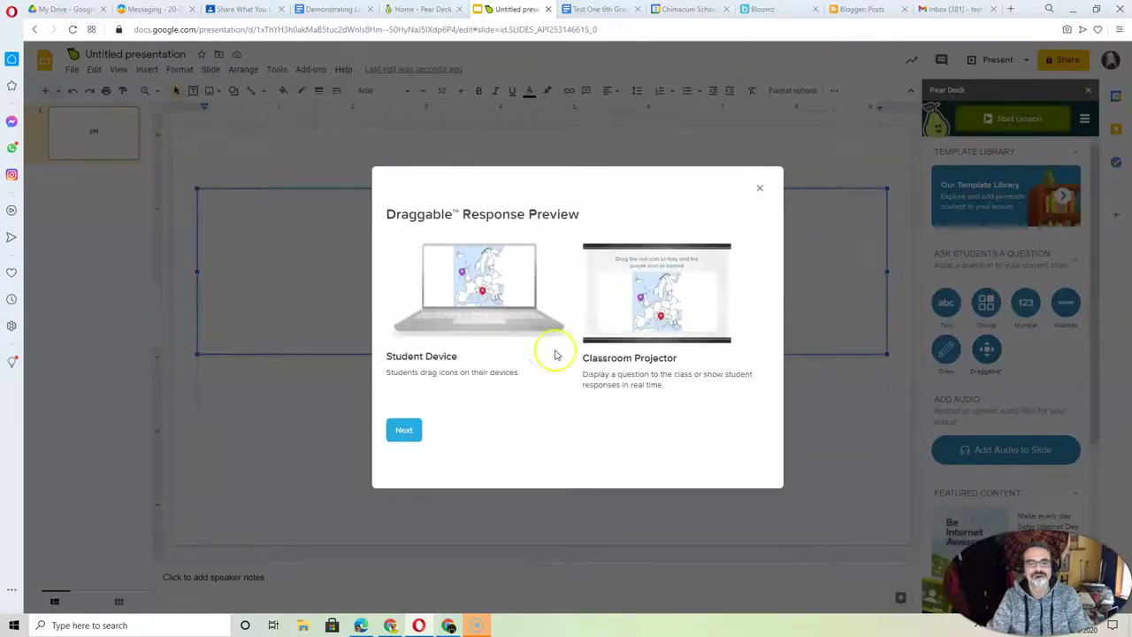
left_click(403, 430)
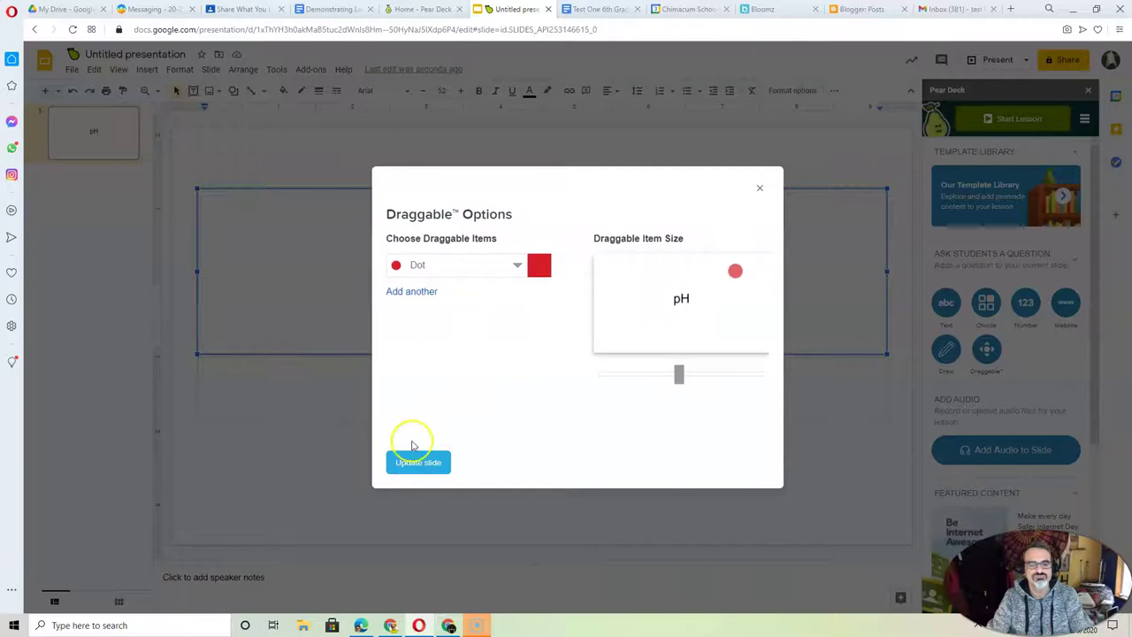
left_click(417, 462)
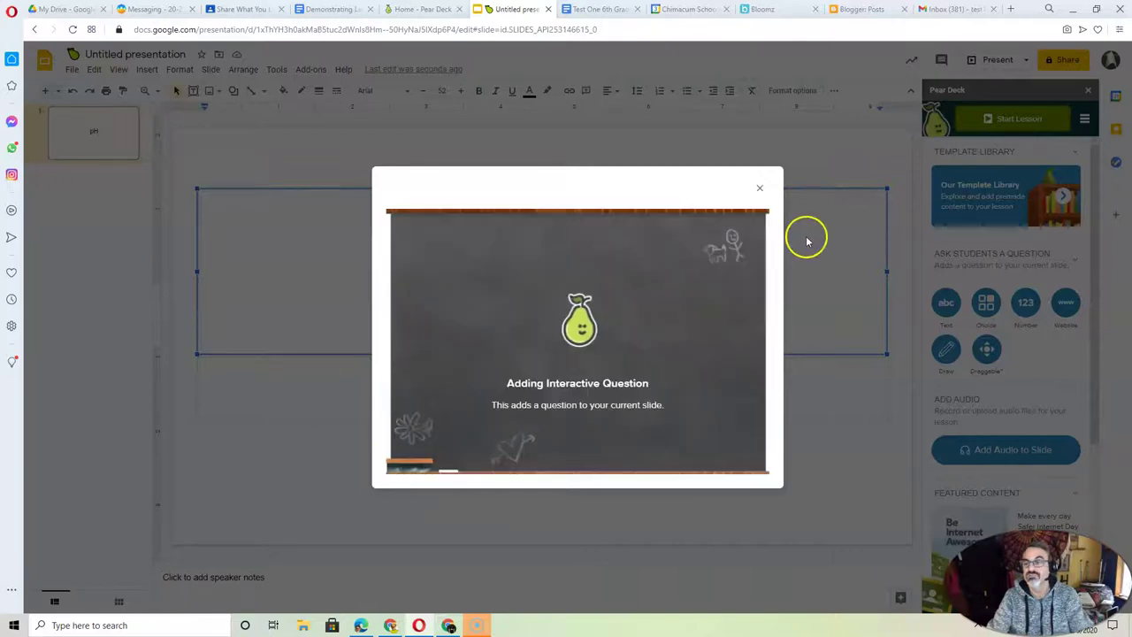
left_click(759, 192)
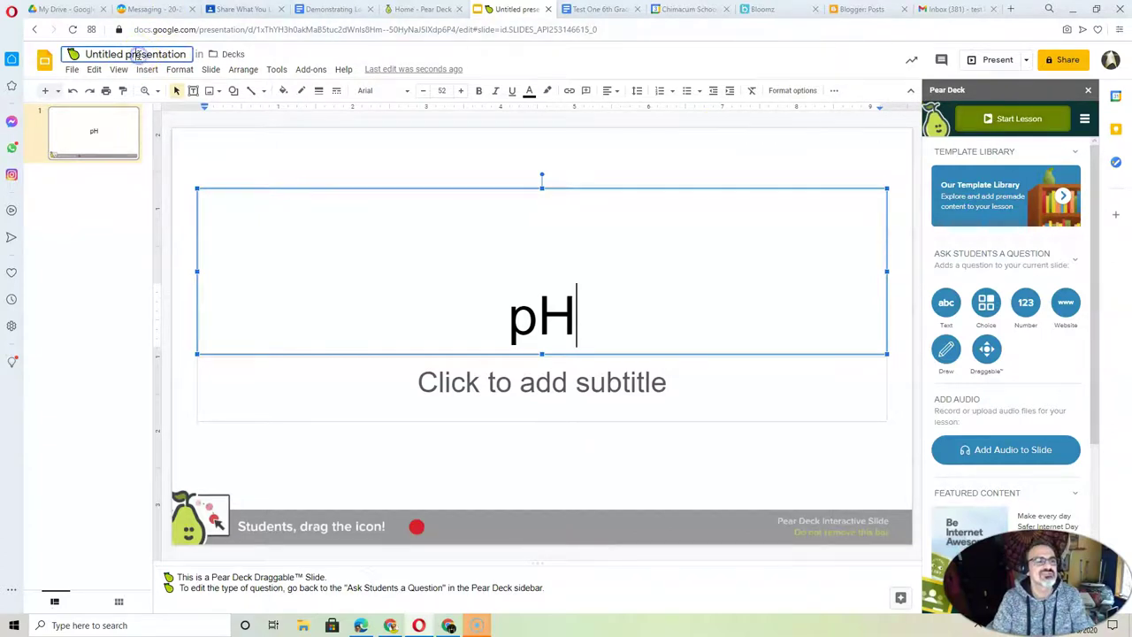
Rename the presentation as "pH"
left_click(139, 55)
type("pH")
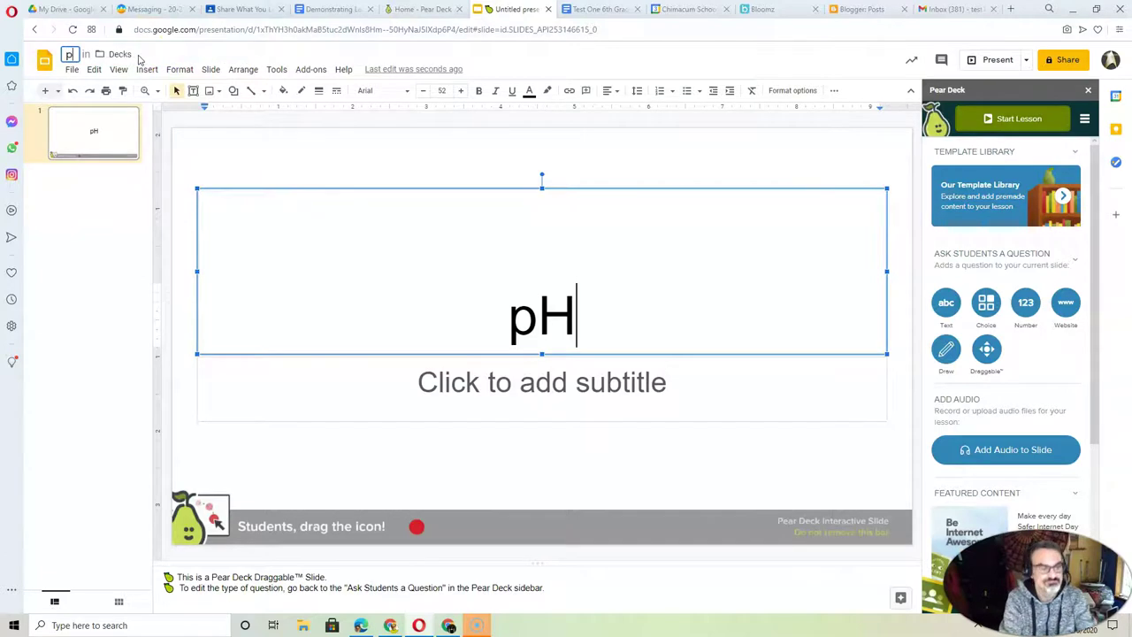
left_click(662, 172)
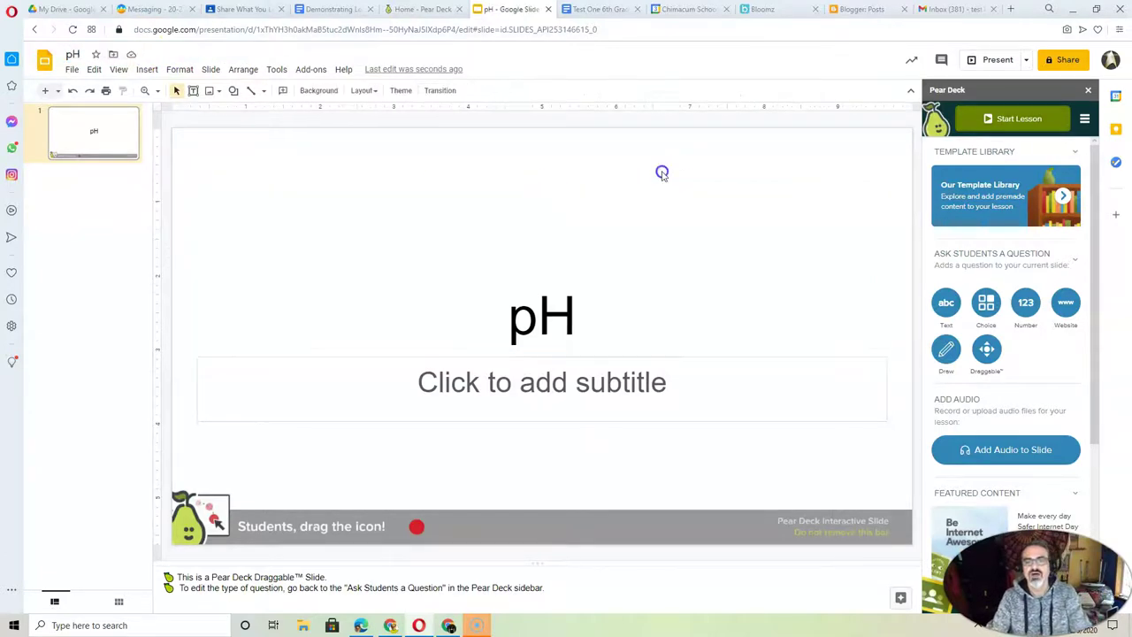
Start the Pear Deck lesson from the pH presentation
left_click(1019, 128)
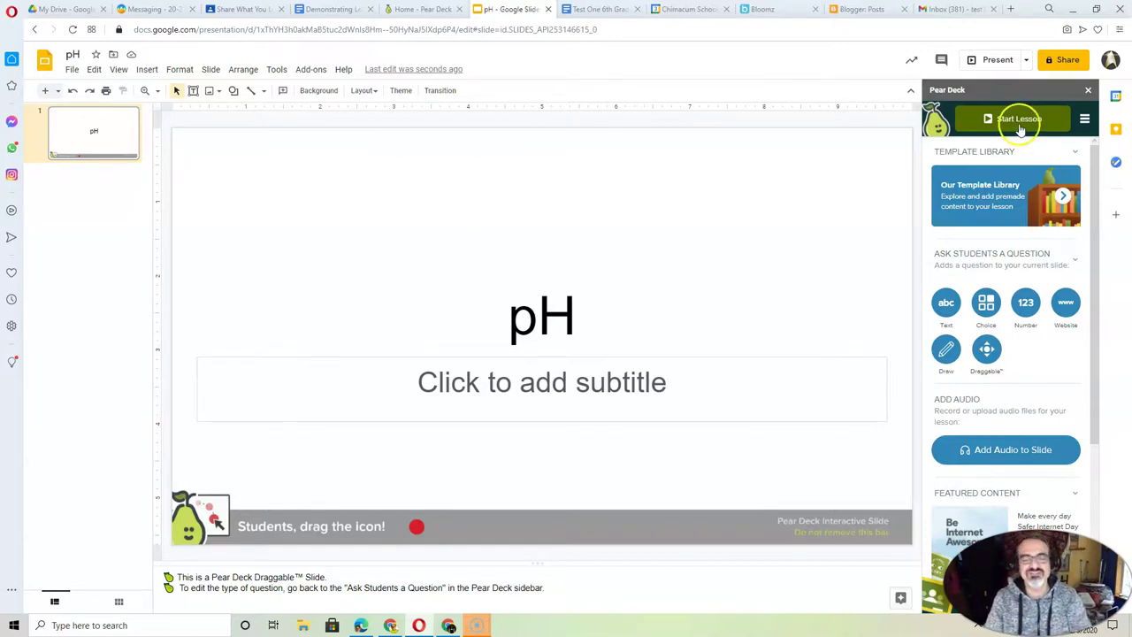